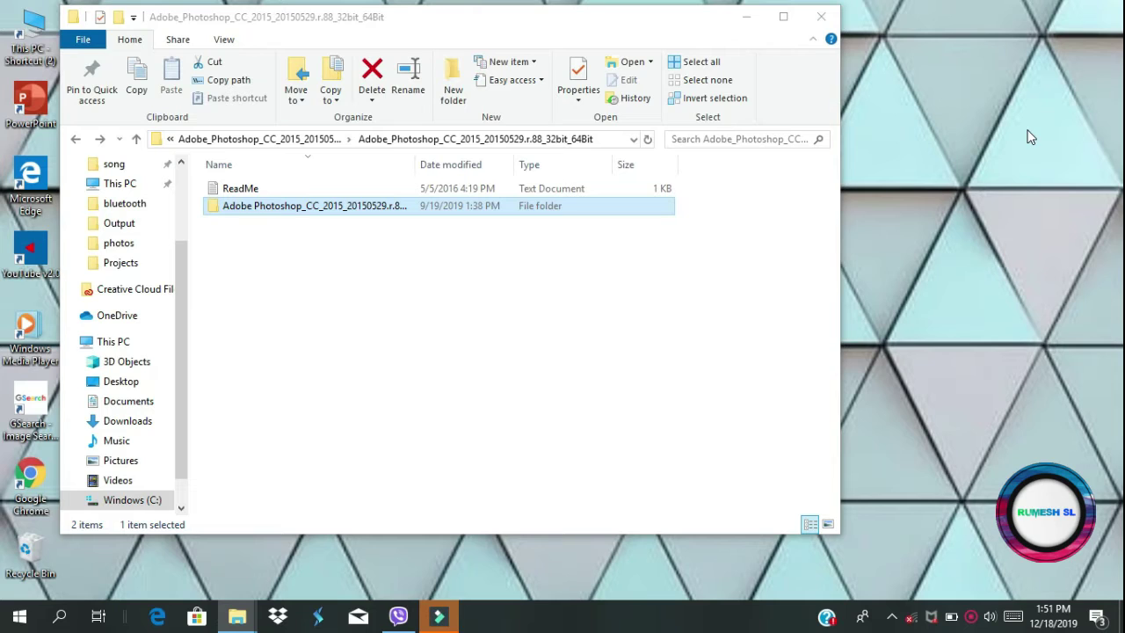
- Open the Adobe CC 2015 folder inside Photoshop 16 LS20 (64-Bit) in the extracted Photoshop package
double_click(629, 209)
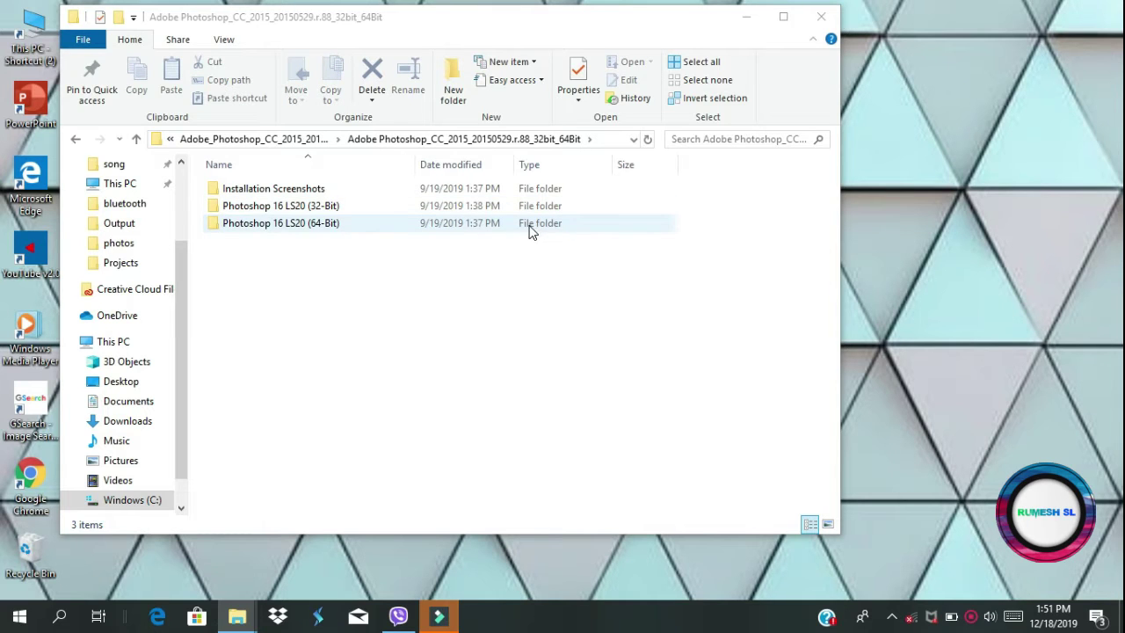
left_click(530, 230)
double_click(530, 230)
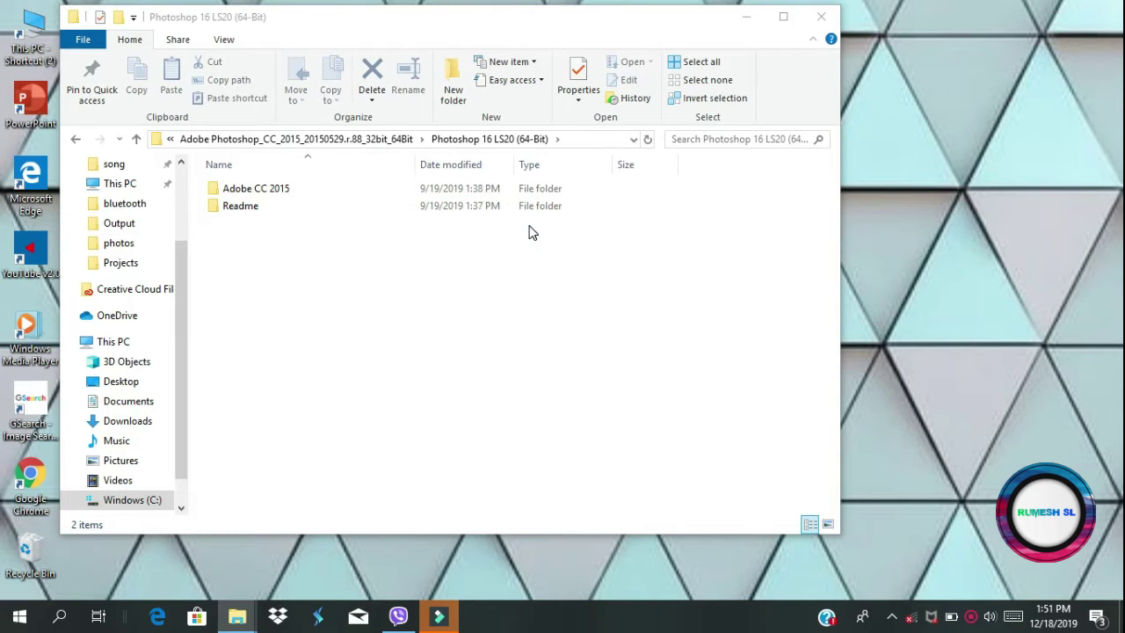
left_click(389, 195)
double_click(390, 196)
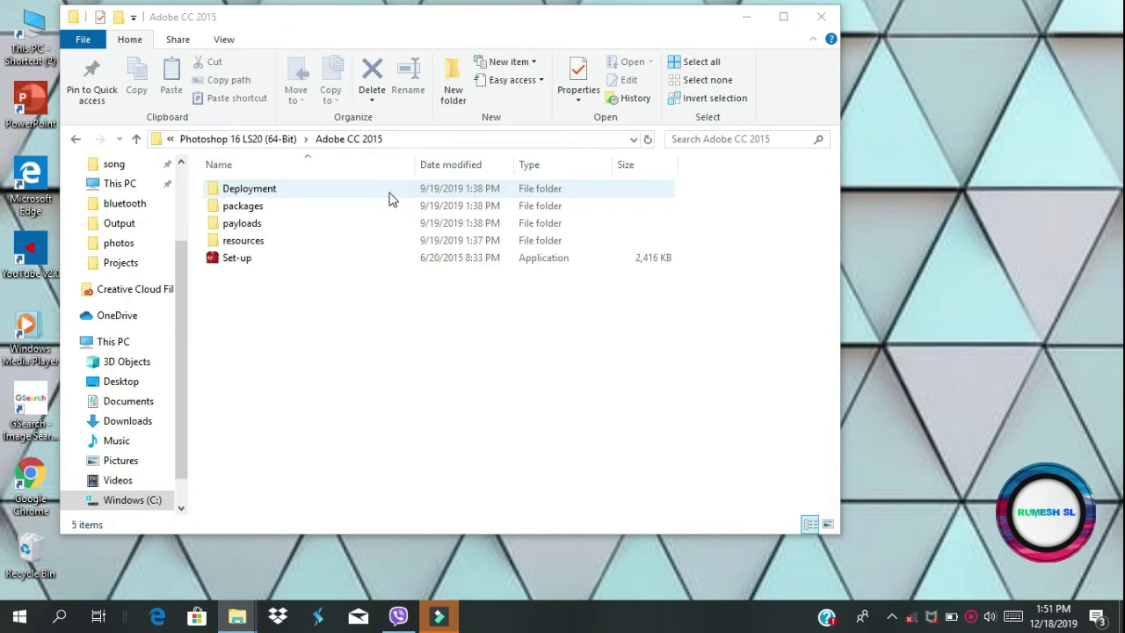
- Run the Set-up application as administrator and ignore the pending-restart issue
left_click(355, 269)
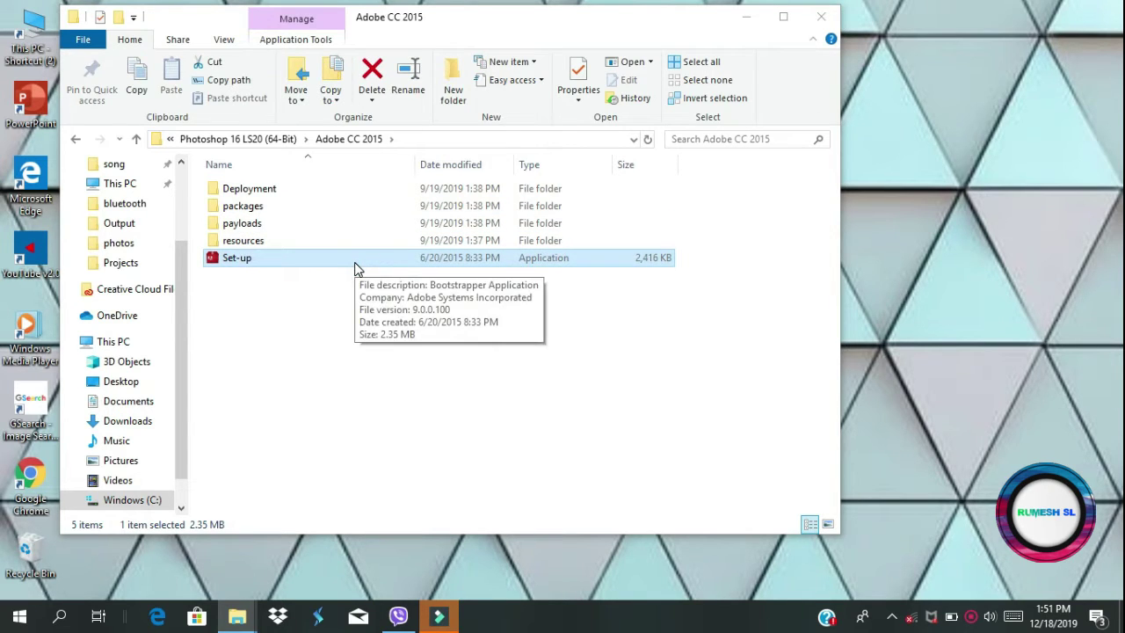
right_click(356, 268)
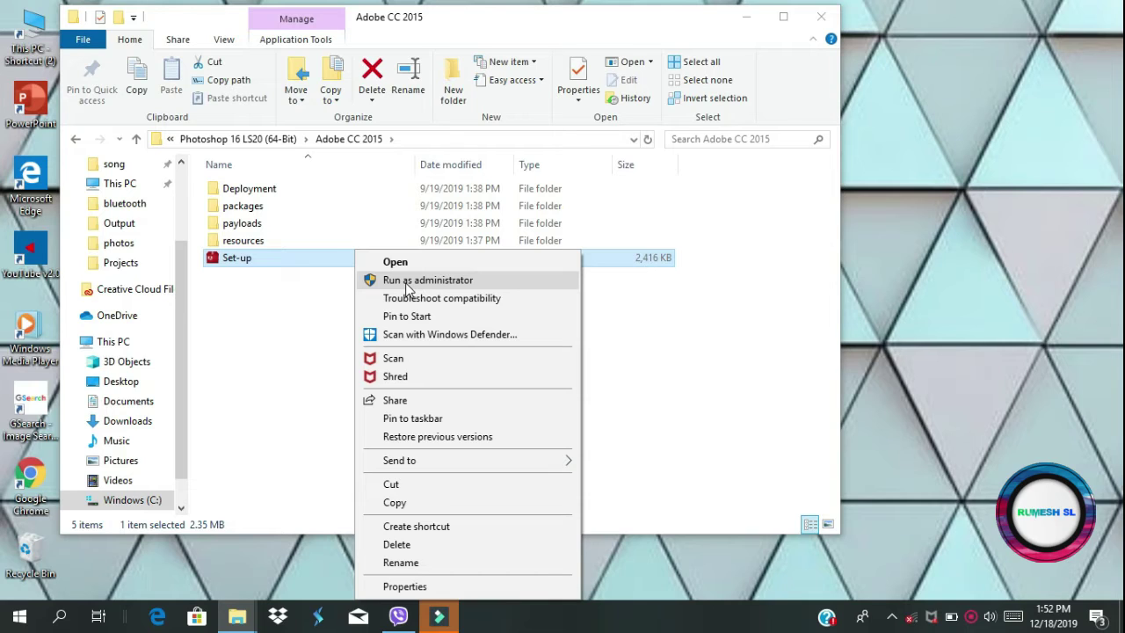
left_click(409, 283)
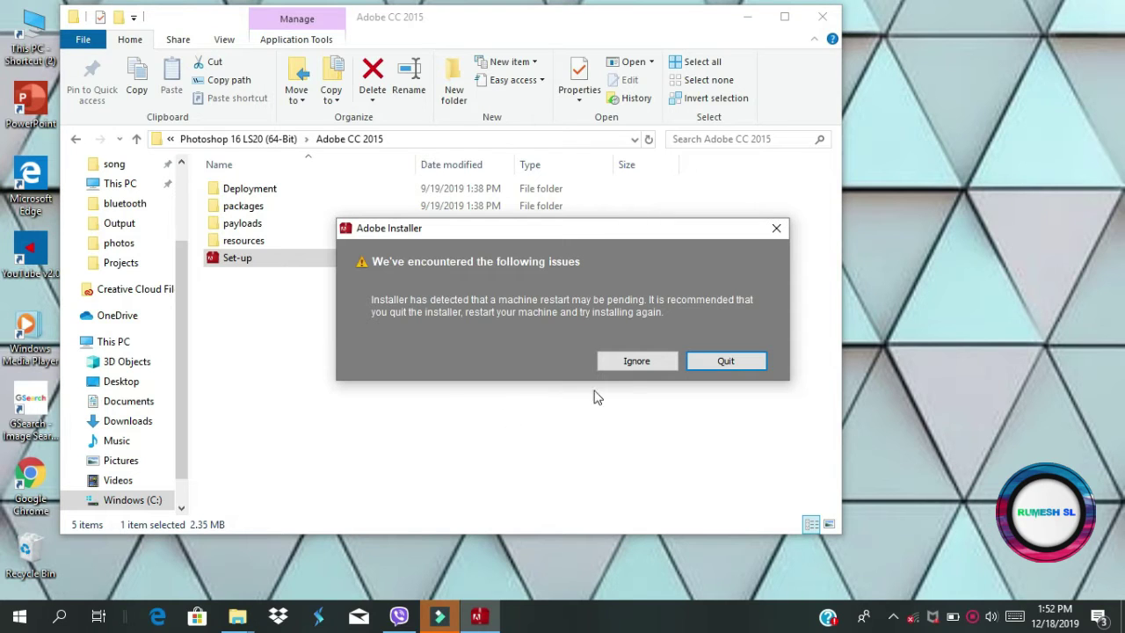
left_click(652, 363)
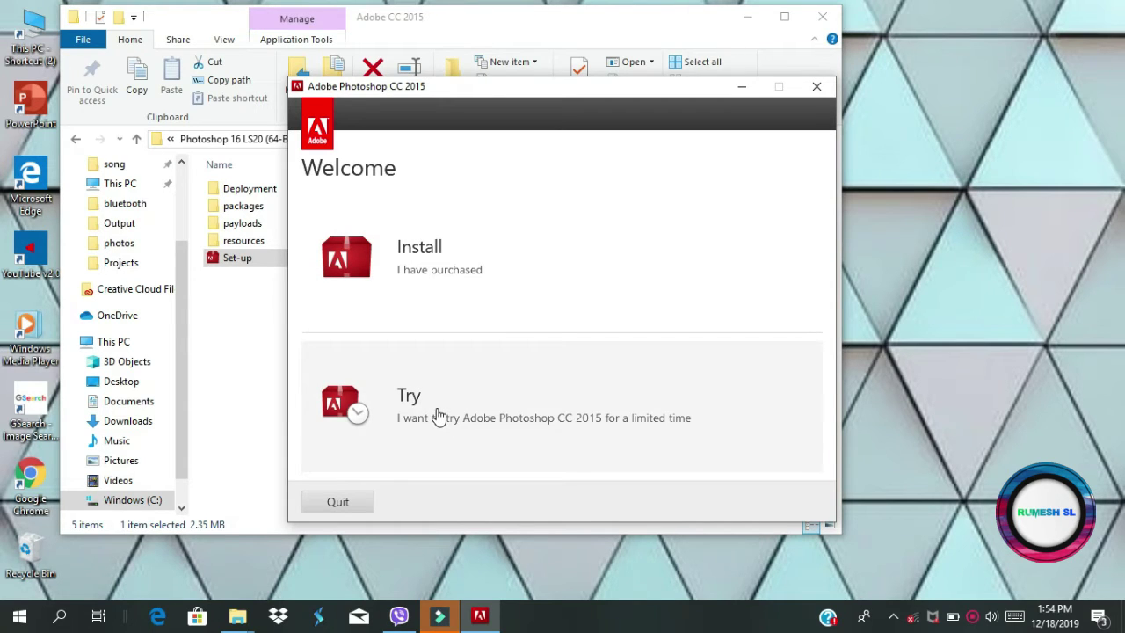
- Choose the Try option for Photoshop CC 2015, attempt the Adobe ID sign-in, and postpone signing in
left_click(457, 414)
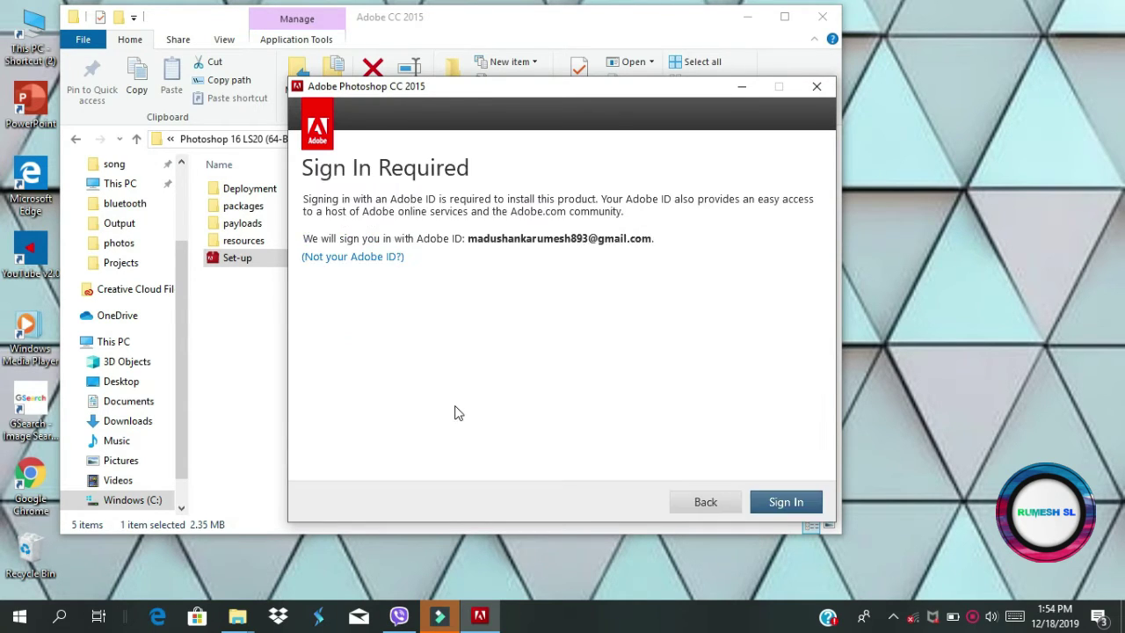
left_click(774, 495)
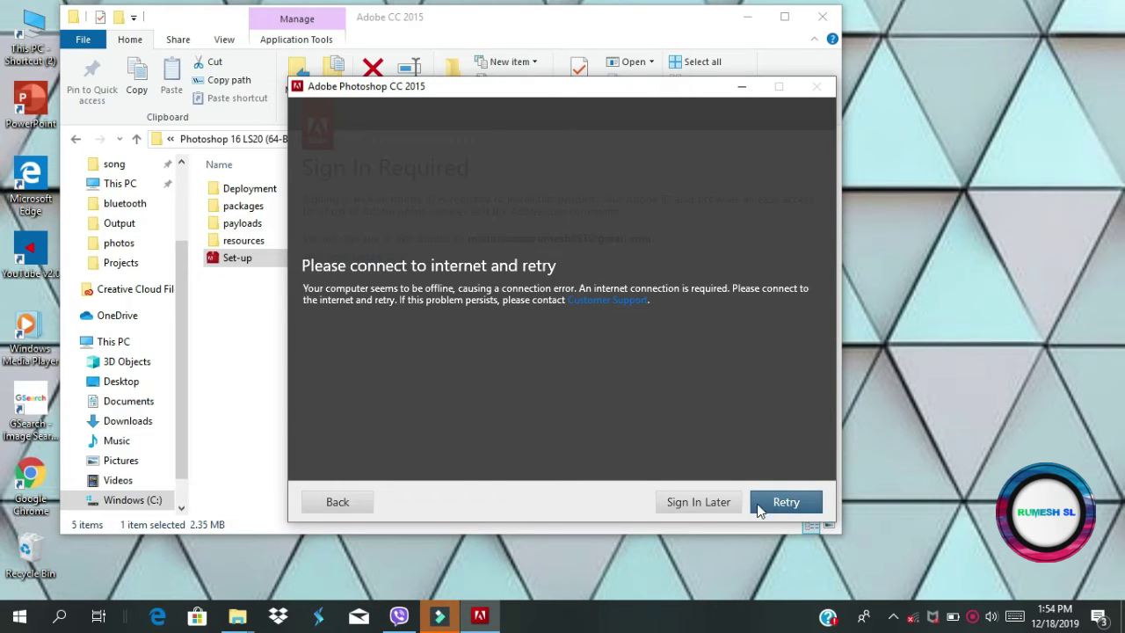
left_click(708, 505)
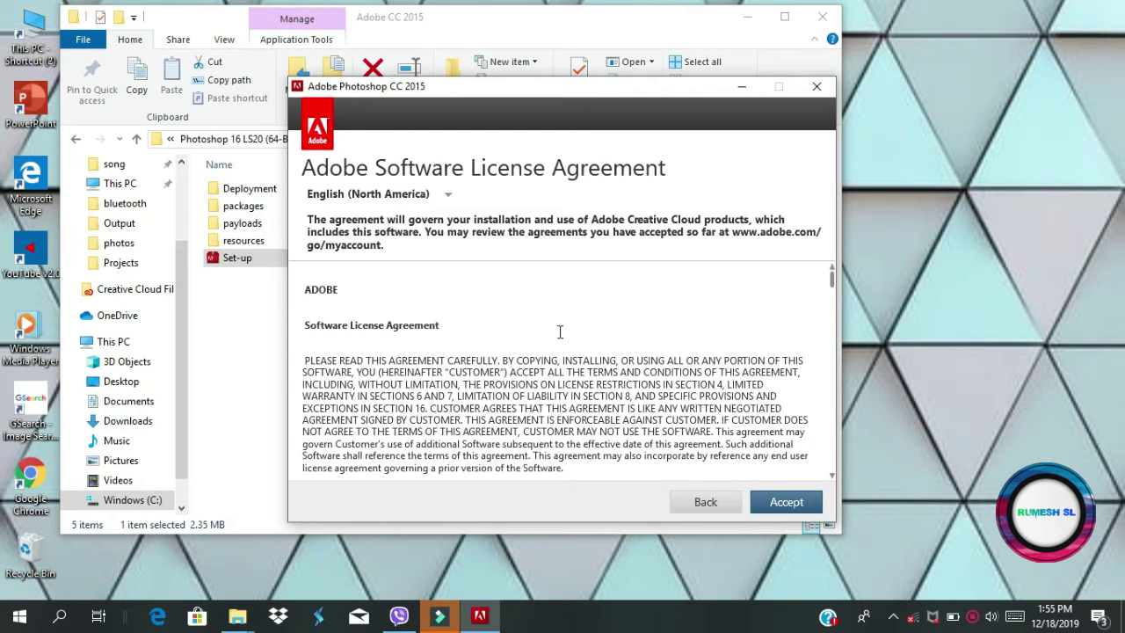
- Set the license agreement language to English (International) and accept the agreement
left_click(450, 195)
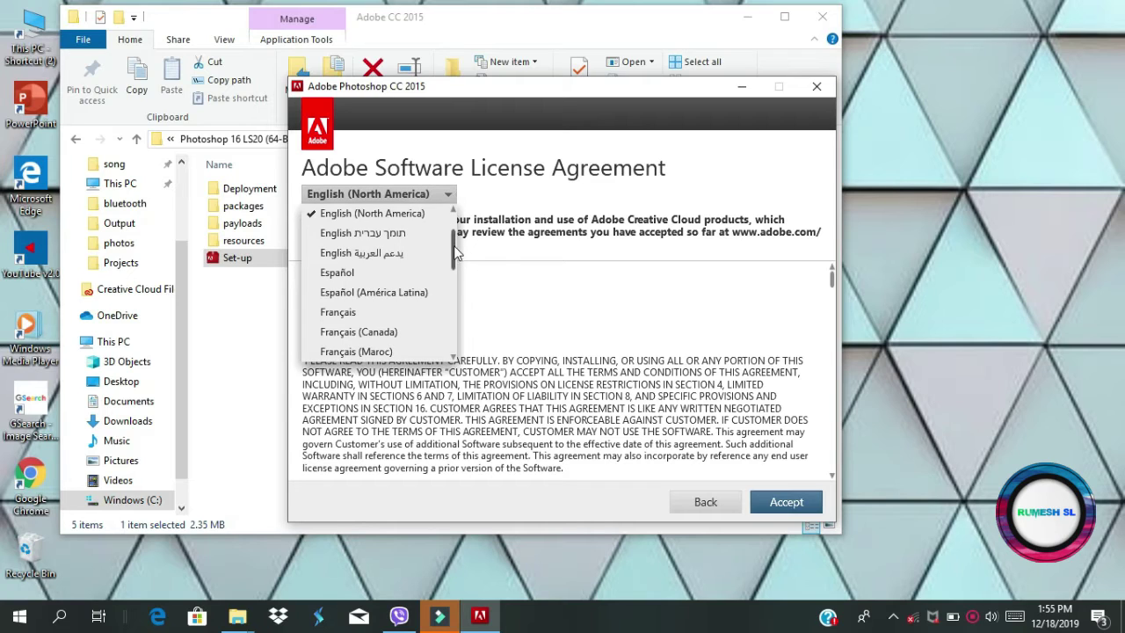
scroll(455, 231, "up", 1)
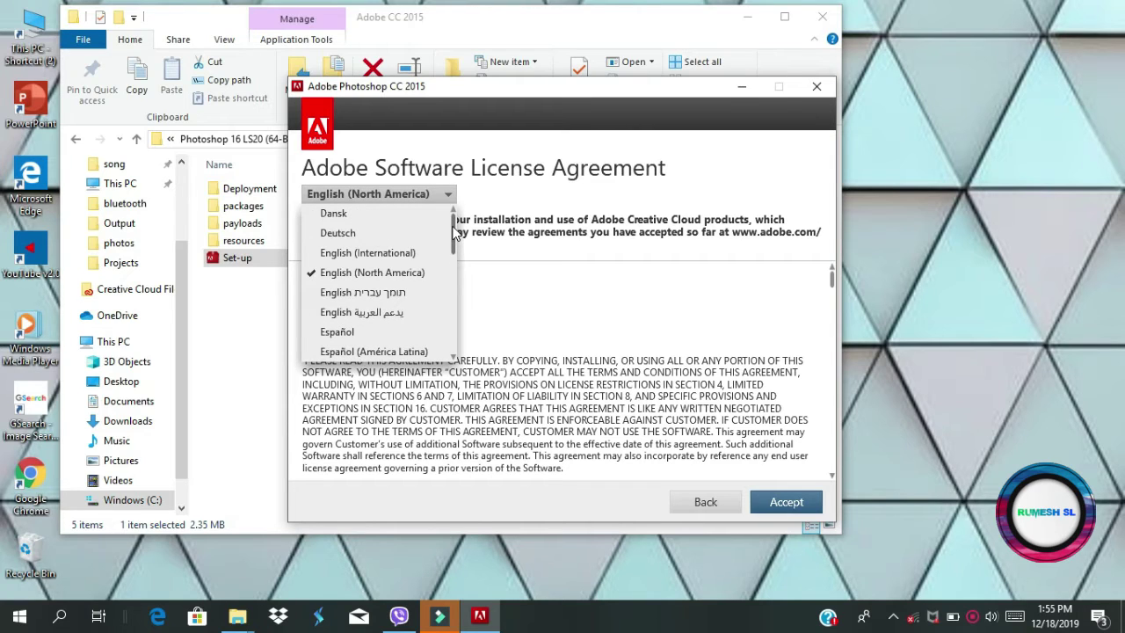
left_click(370, 254)
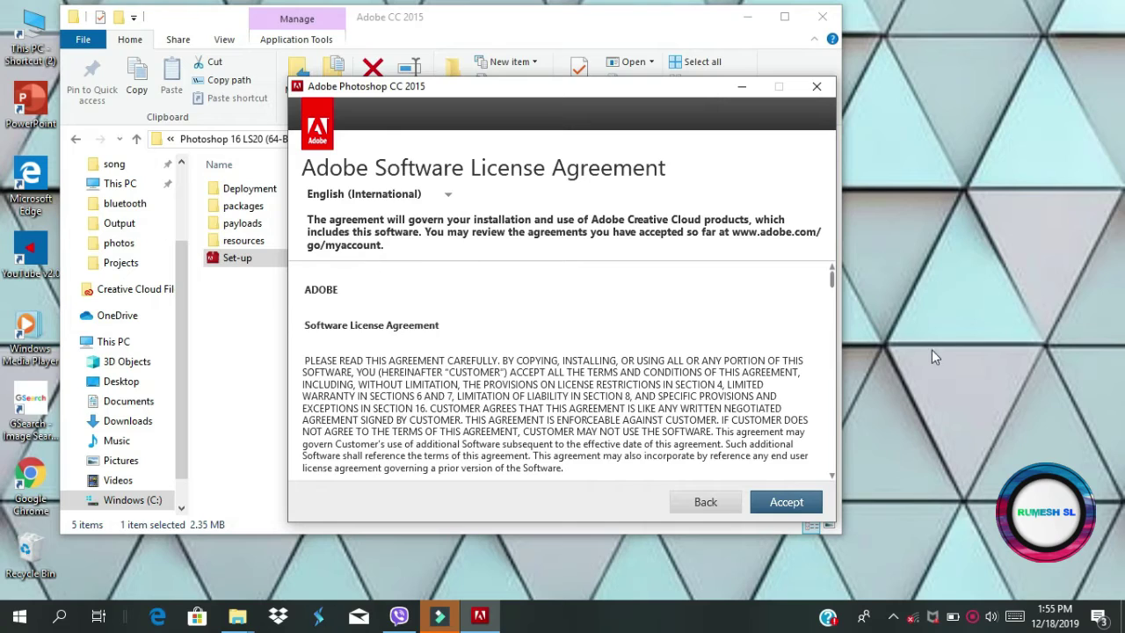
left_click(801, 503)
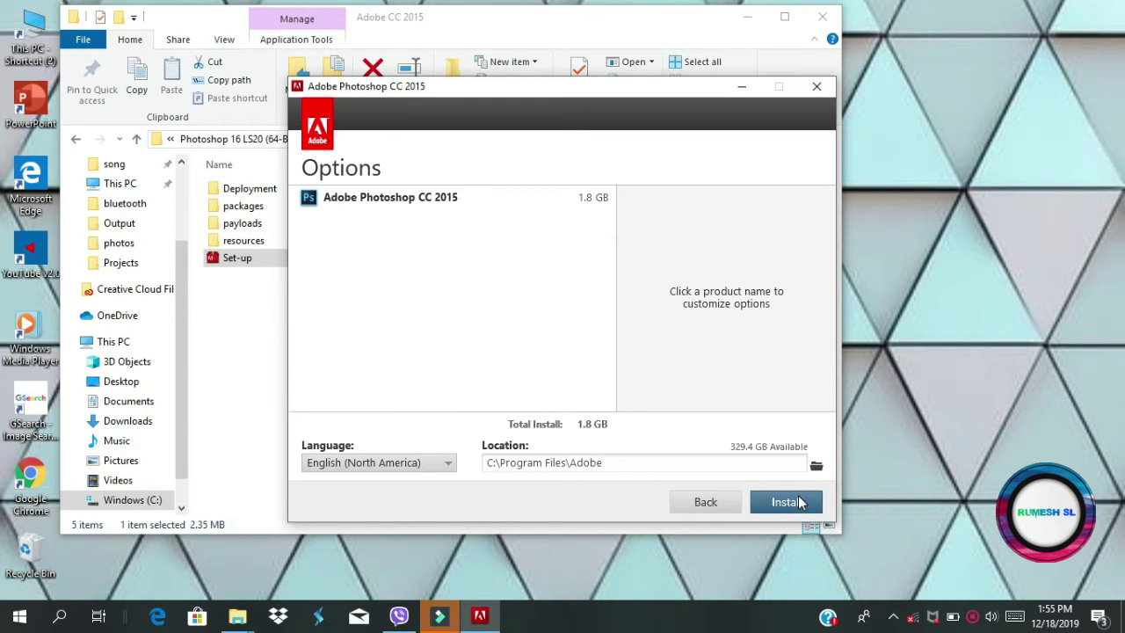
- Install Photoshop CC 2015 in English (International) to C:\Program Files\Adobe, then close the installer without launching the program
left_click(447, 465)
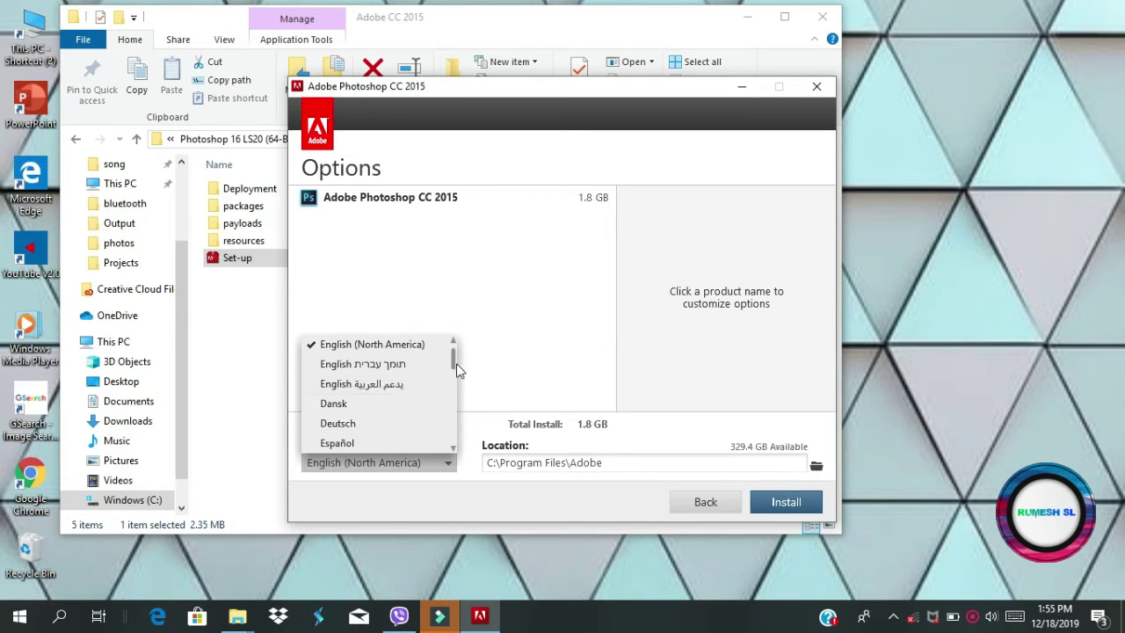
scroll(452, 347, "down", 2)
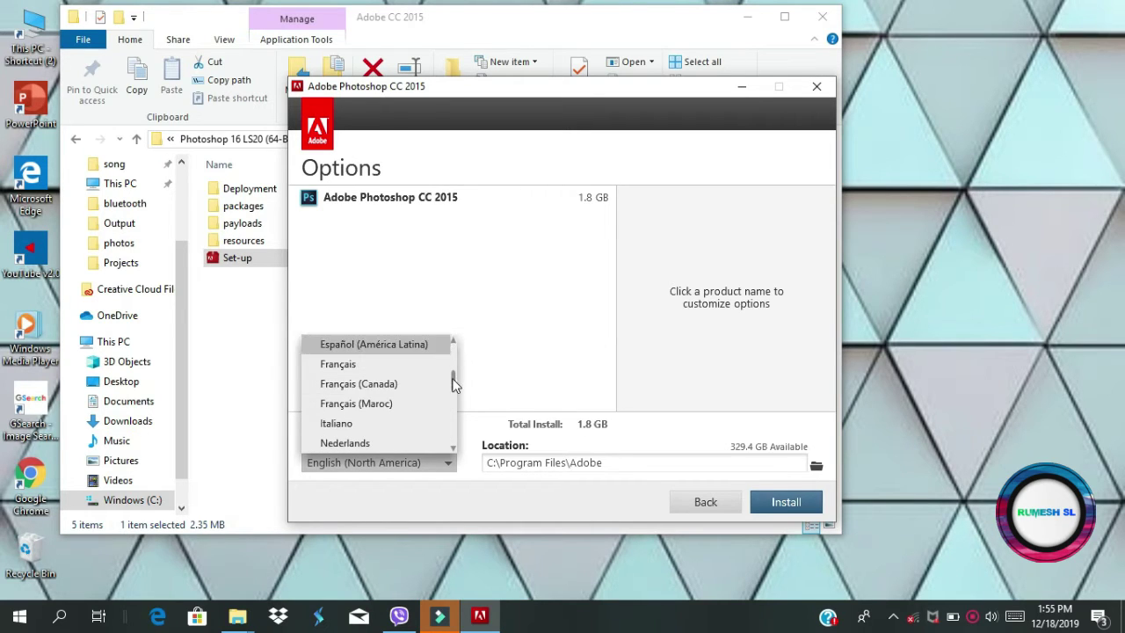
left_click_drag(455, 386, 454, 349)
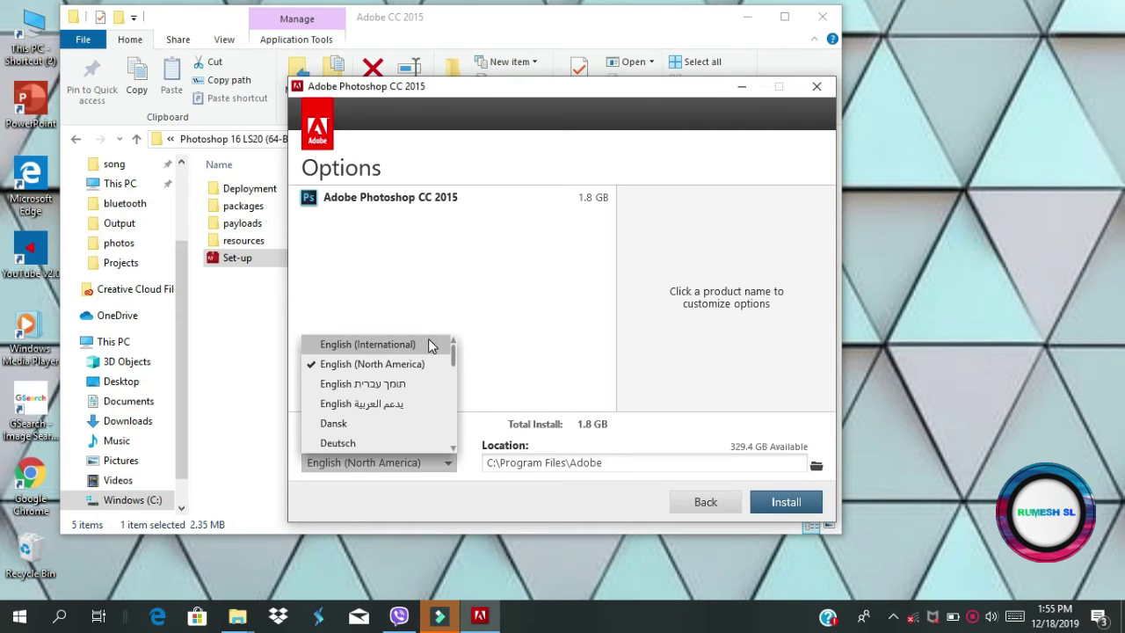
left_click(428, 342)
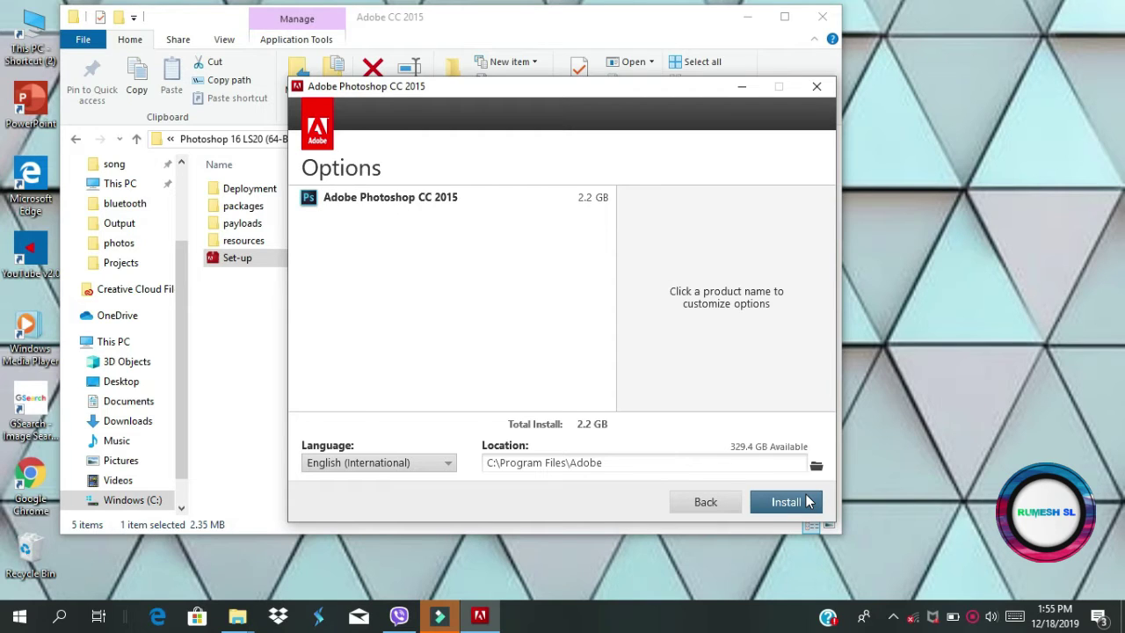
left_click(809, 501)
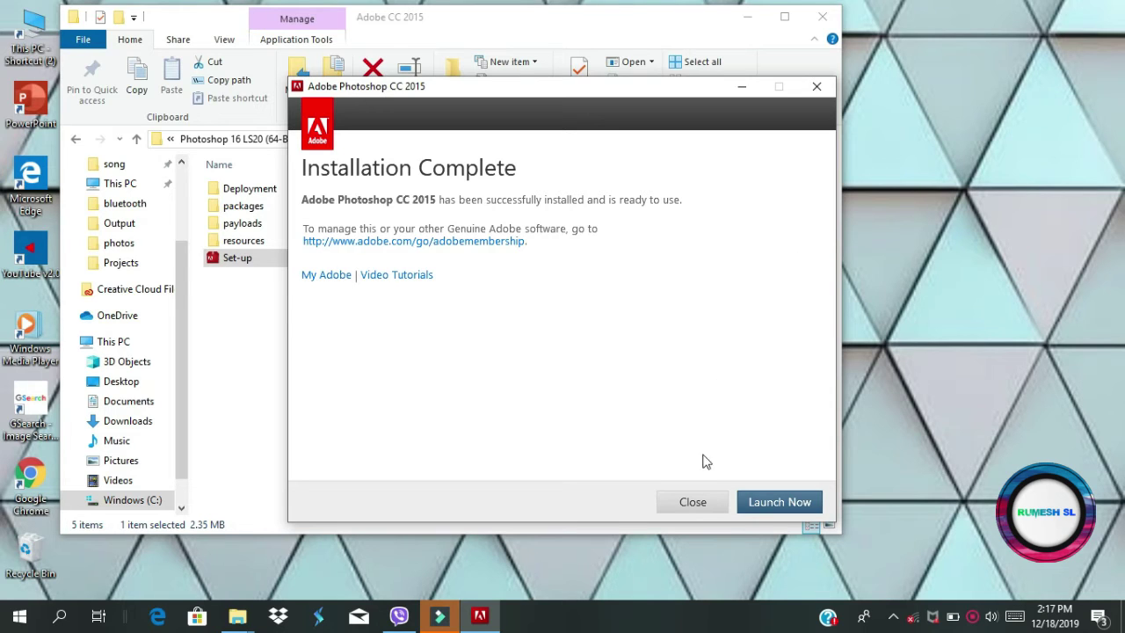
left_click(693, 503)
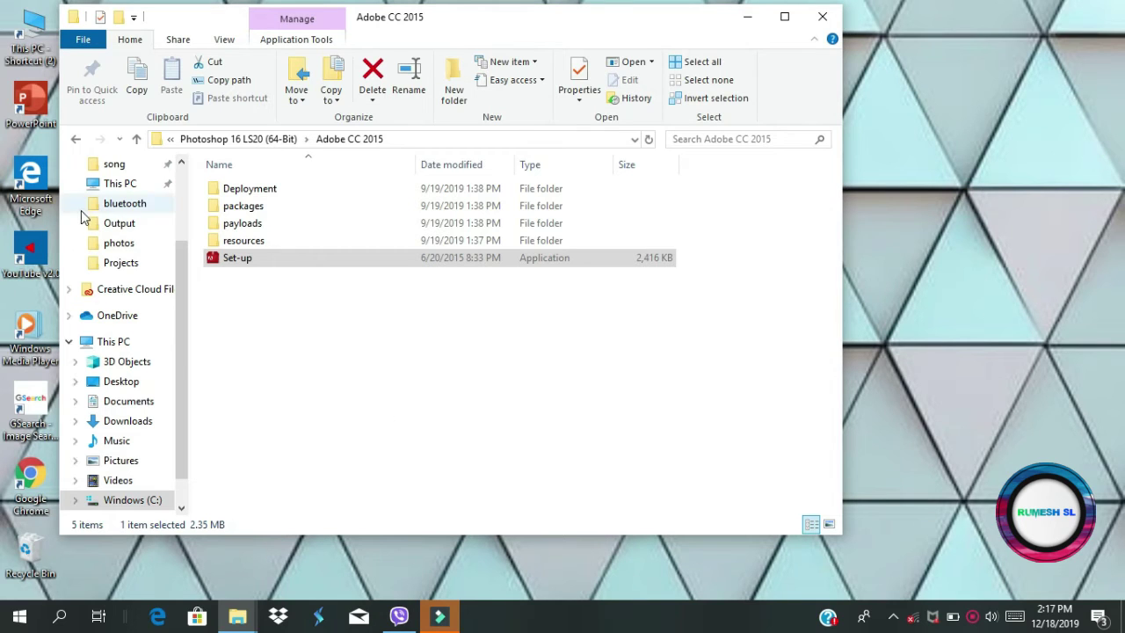
- Copy the amtlib.dll file from the Readme folder inside Photoshop 16 LS20 (64-Bit)
left_click(77, 143)
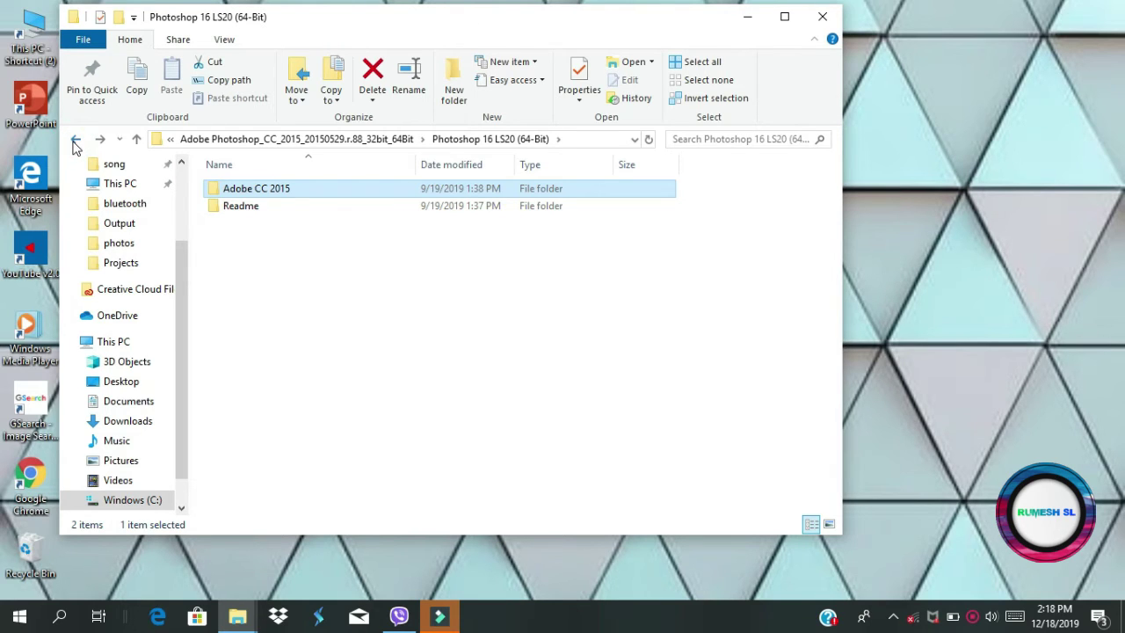
left_click(75, 141)
left_click(77, 142)
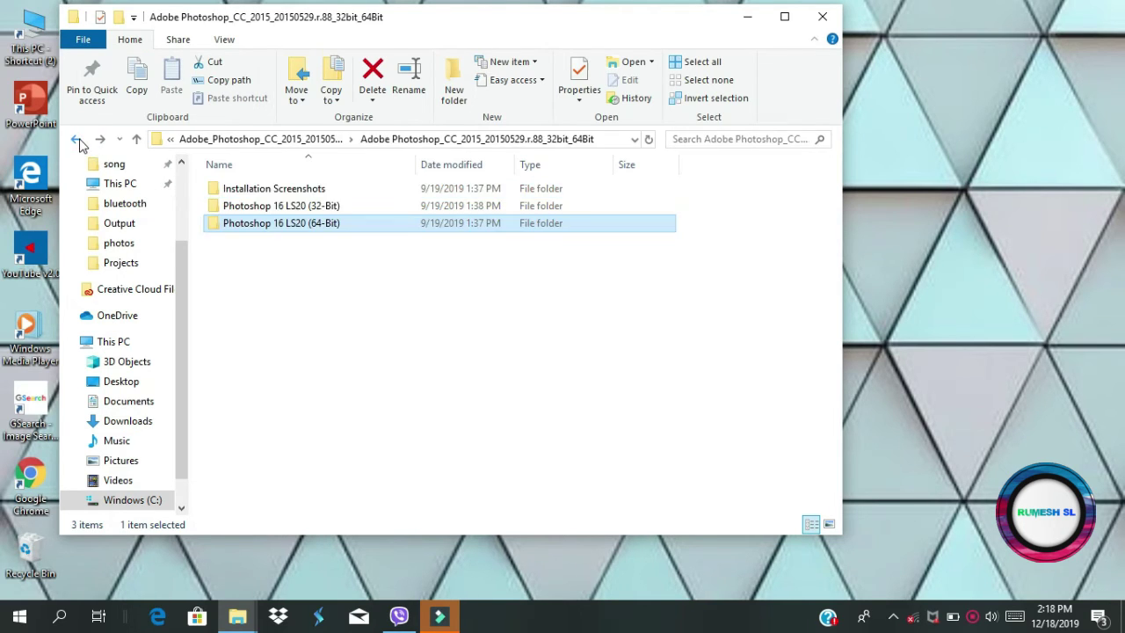
double_click(319, 225)
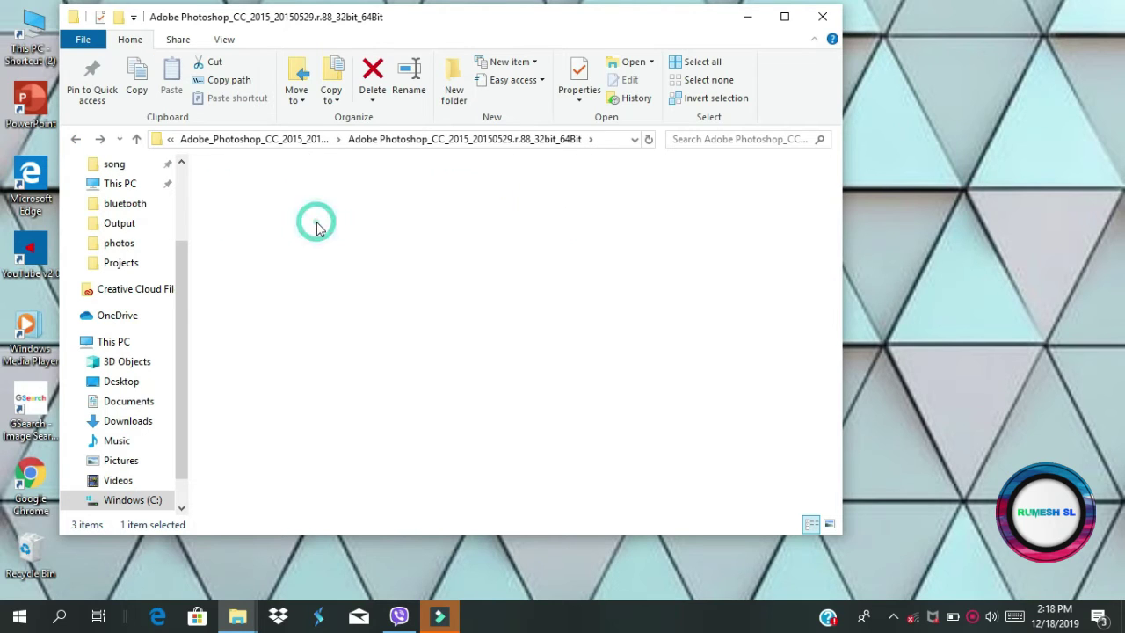
double_click(270, 207)
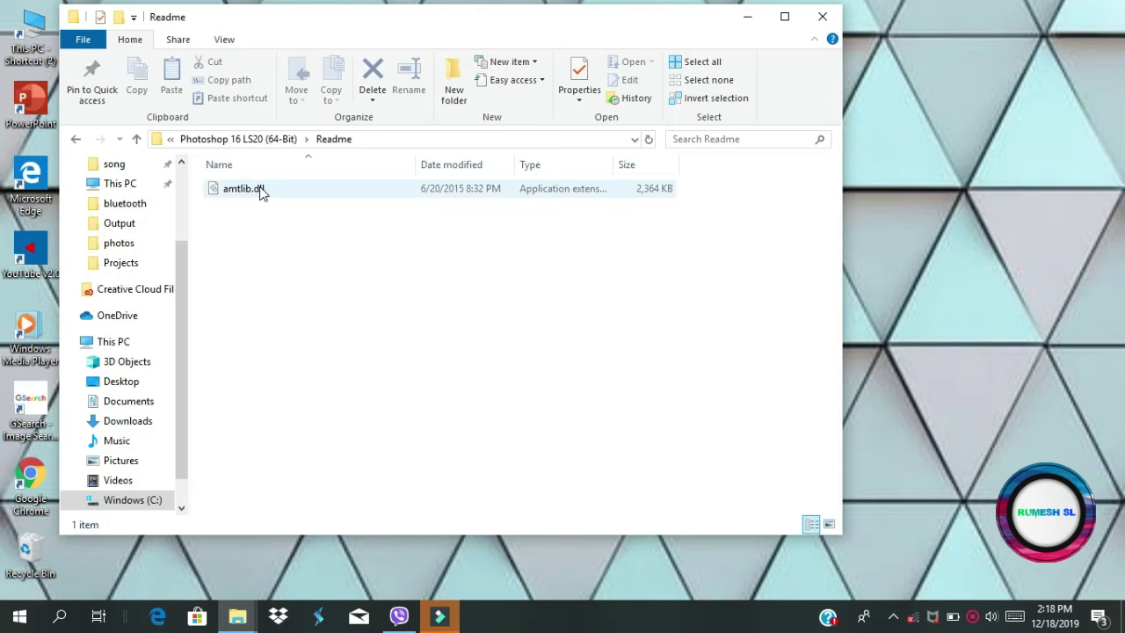
double_click(264, 190)
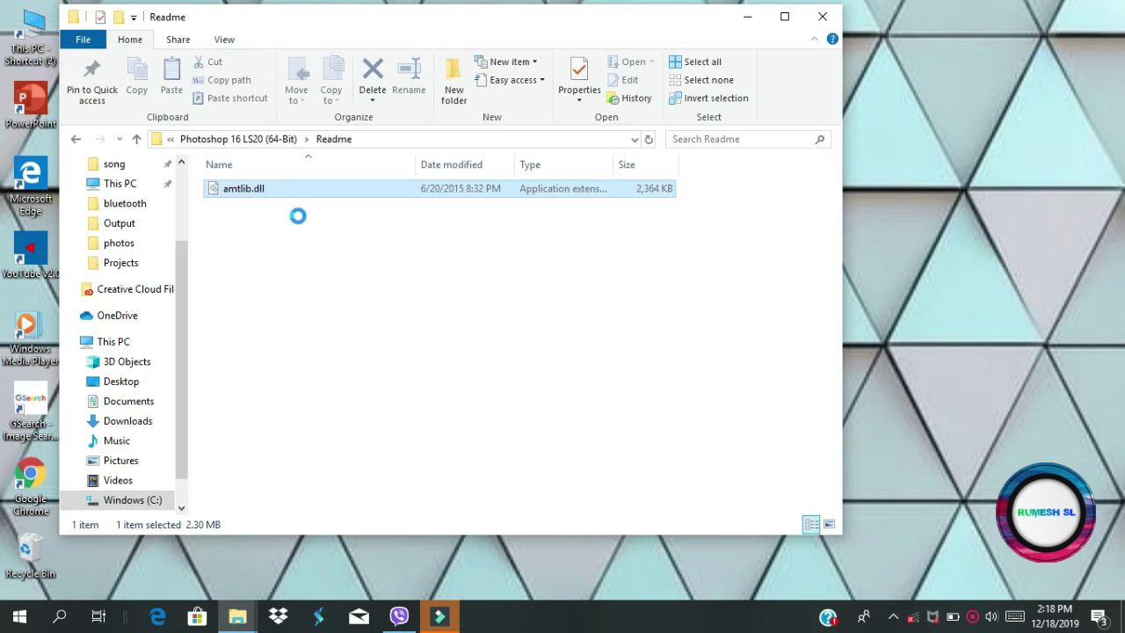
right_click(262, 191)
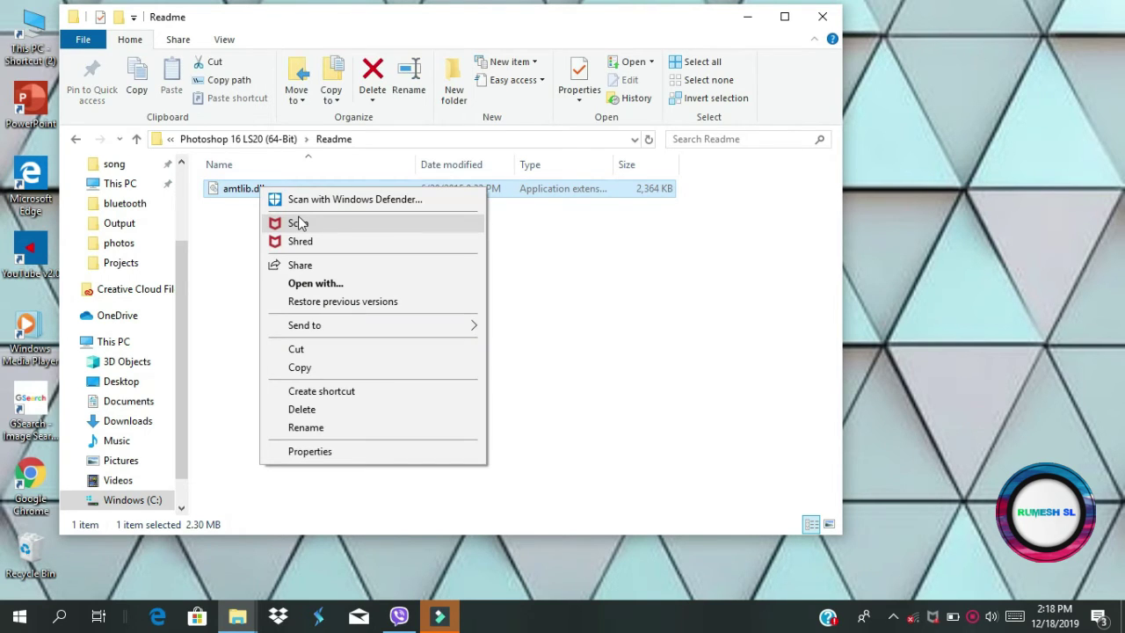
left_click(320, 376)
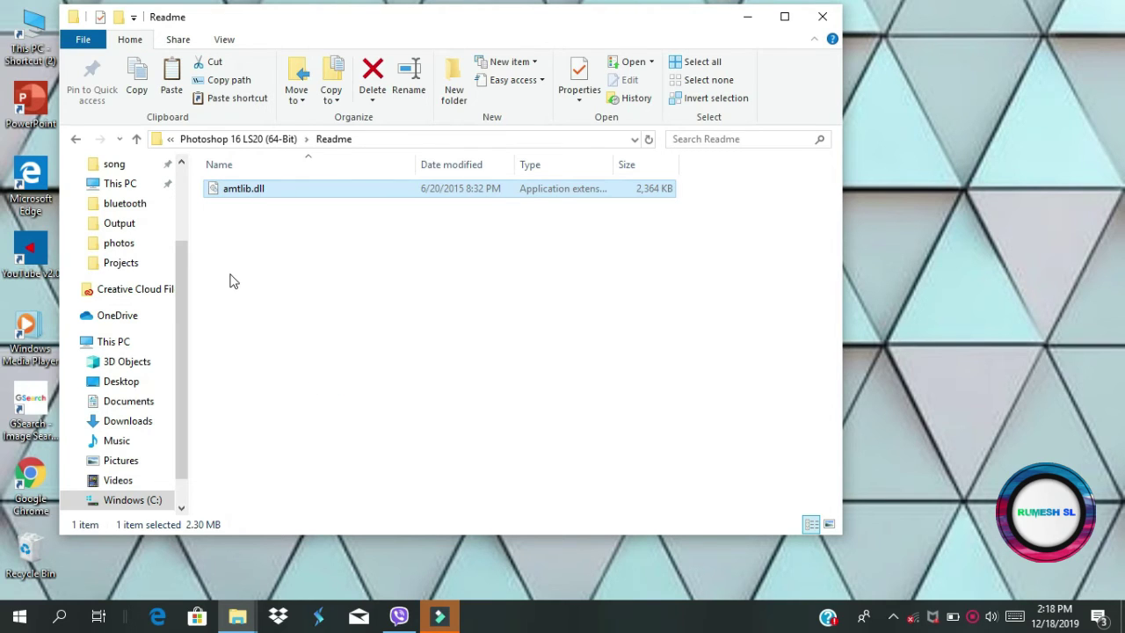
- Go back to the Windows (C:) drive and open the Adobe folder inside Program Files
left_click(76, 140)
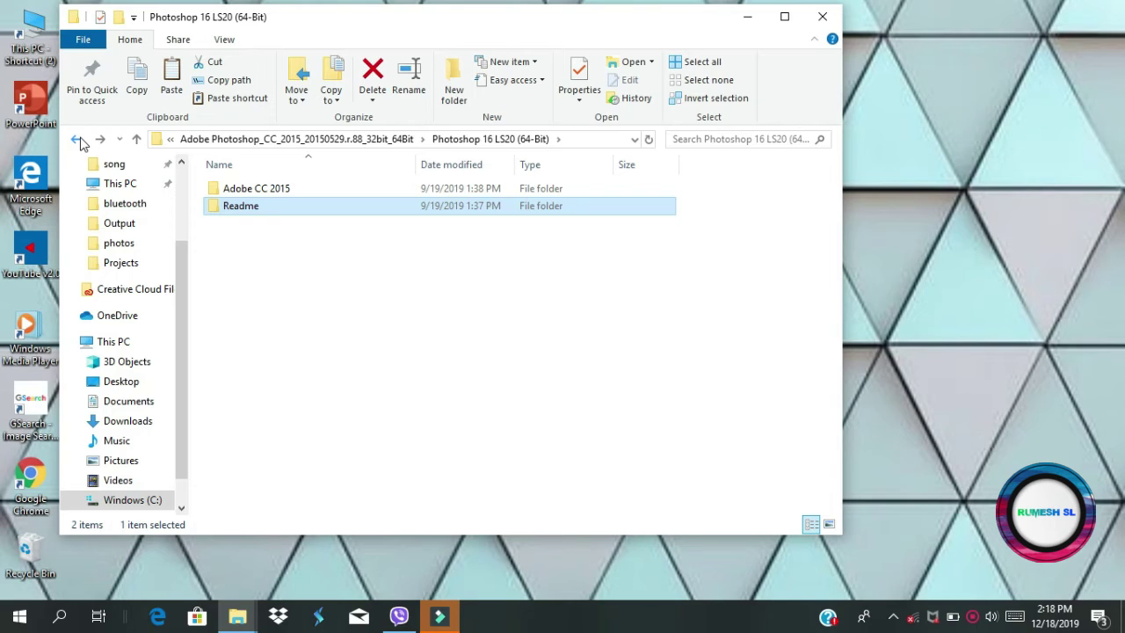
left_click(77, 140)
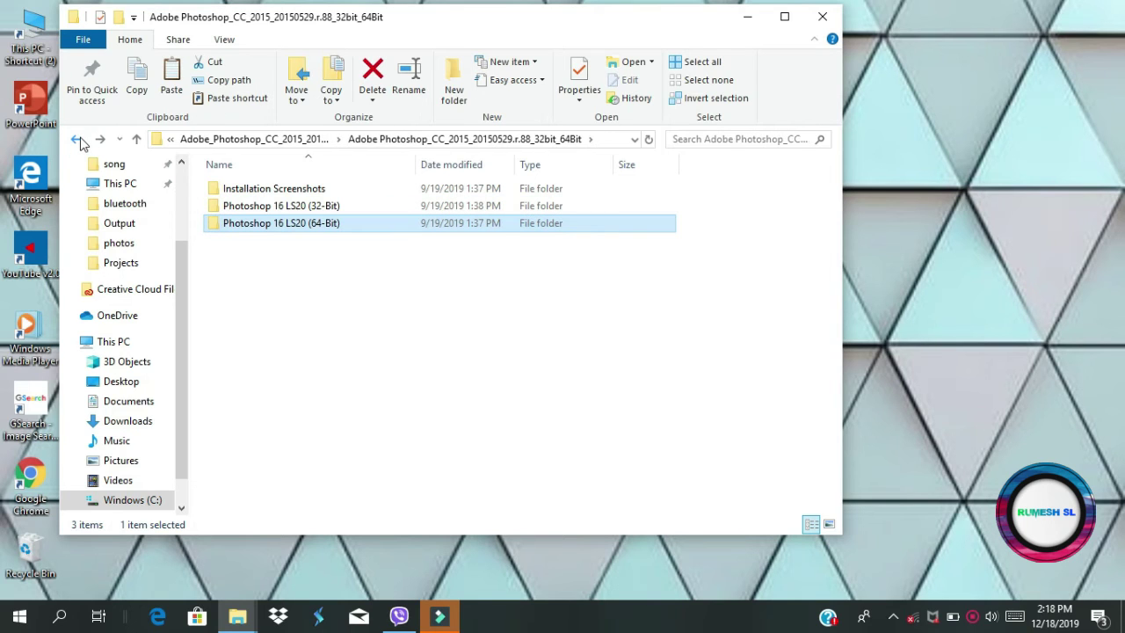
left_click(77, 141)
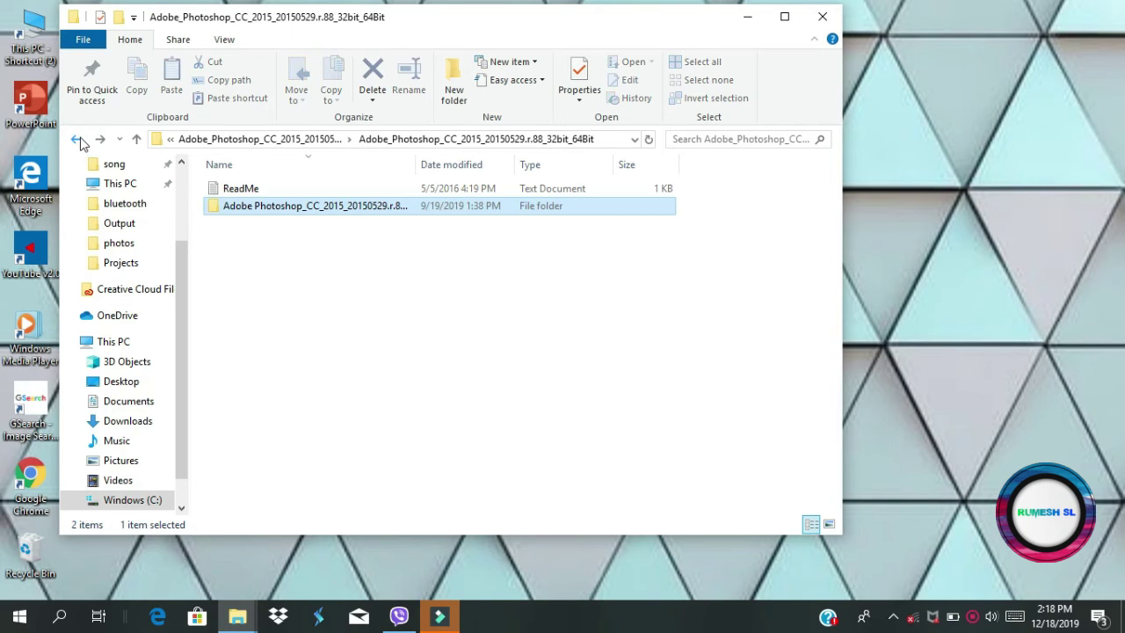
left_click(77, 141)
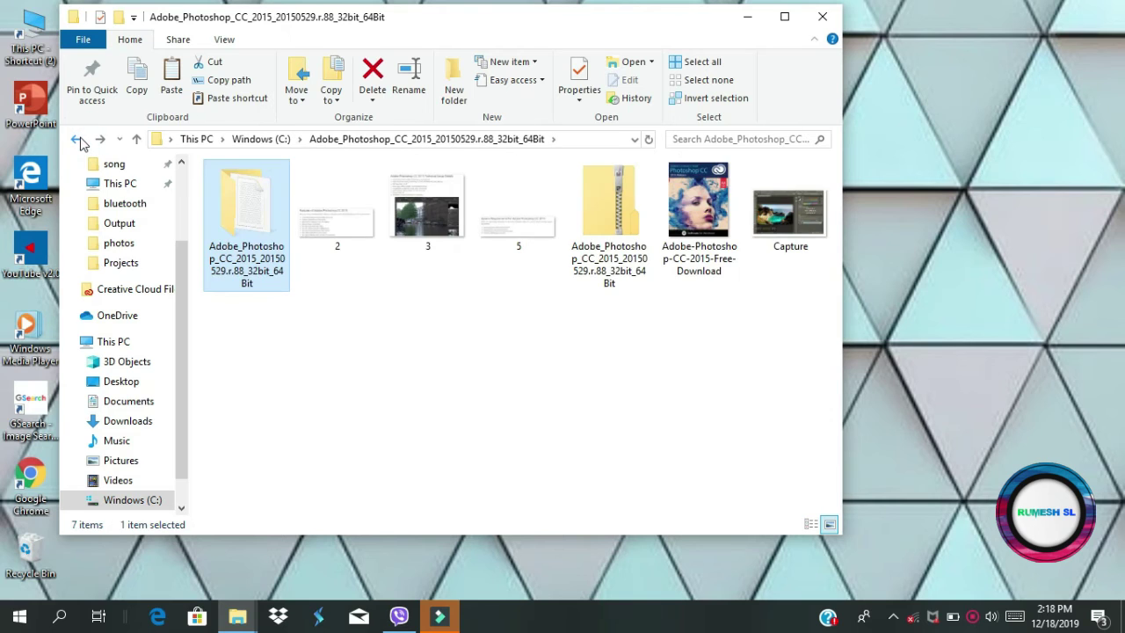
left_click(78, 140)
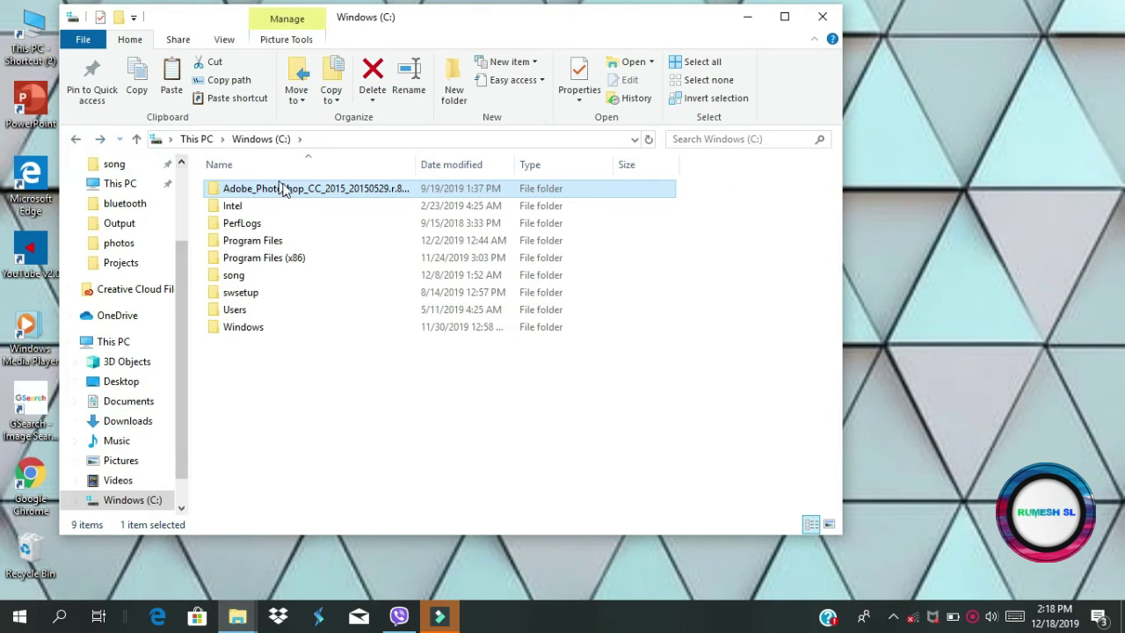
left_click(287, 243)
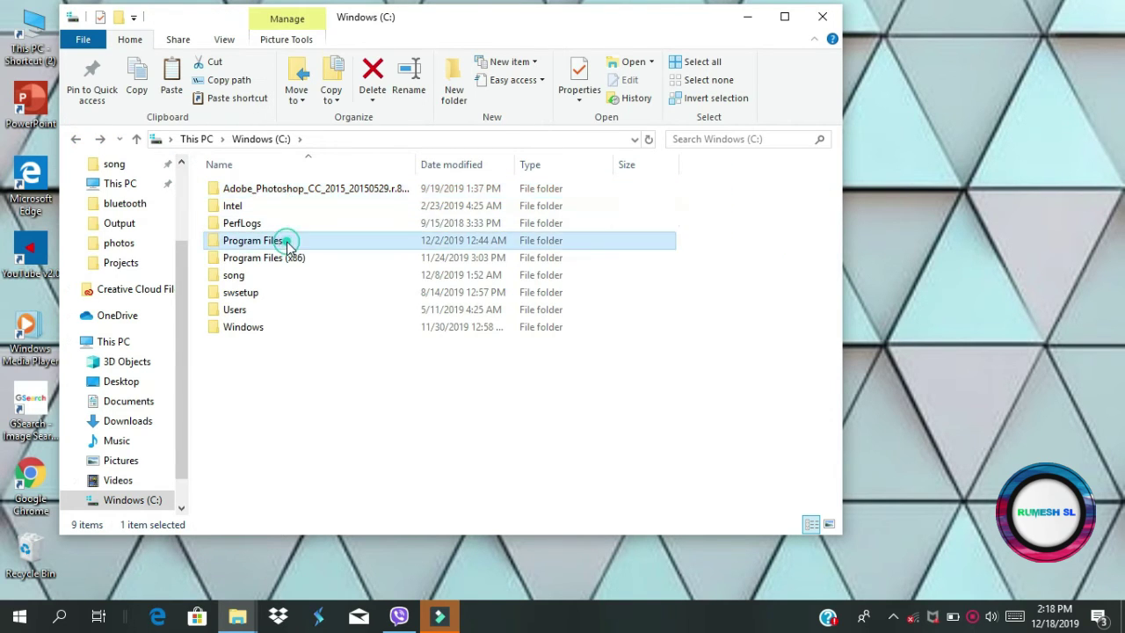
double_click(287, 243)
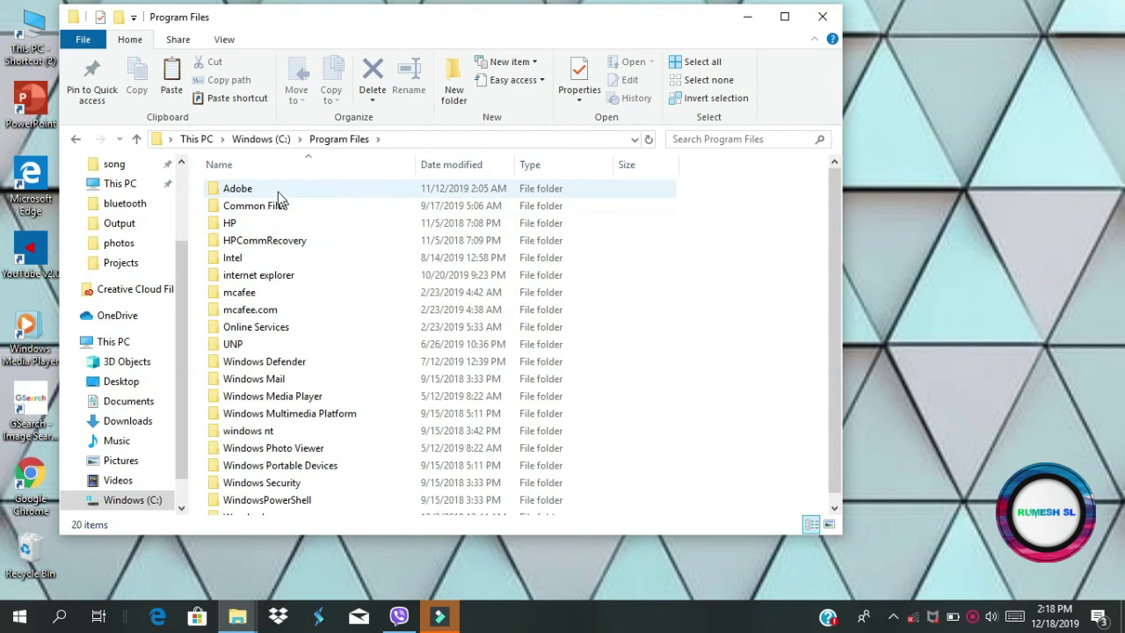
double_click(273, 192)
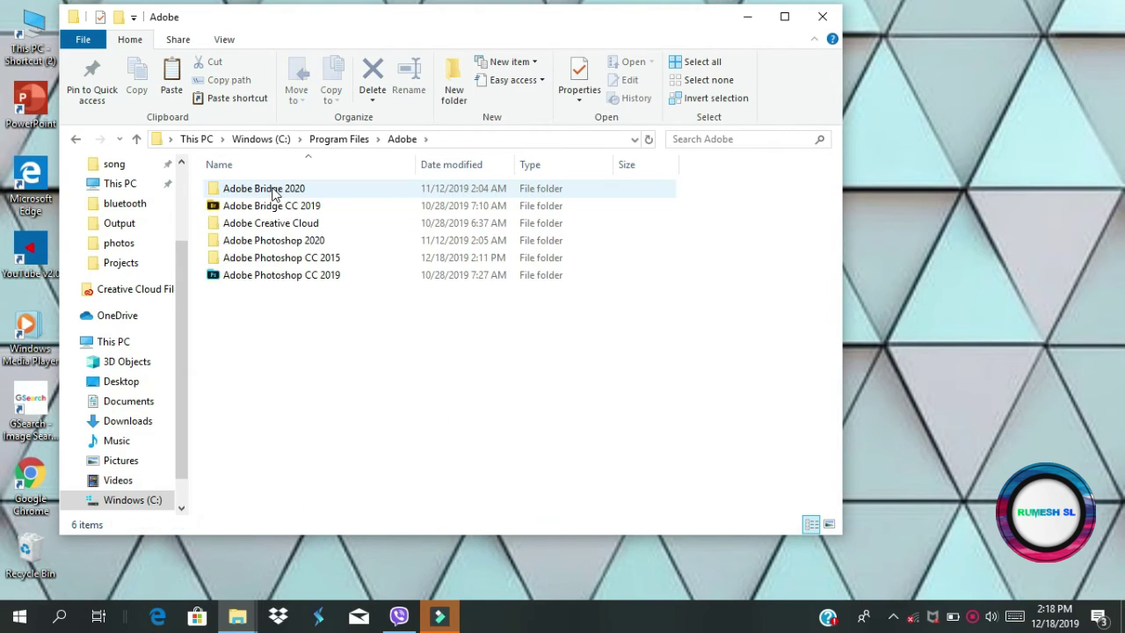
- Paste amtlib.dll into the Adobe Photoshop CC 2015 folder, replacing the existing file with administrator permission, and close the folder window
double_click(284, 257)
right_click(749, 254)
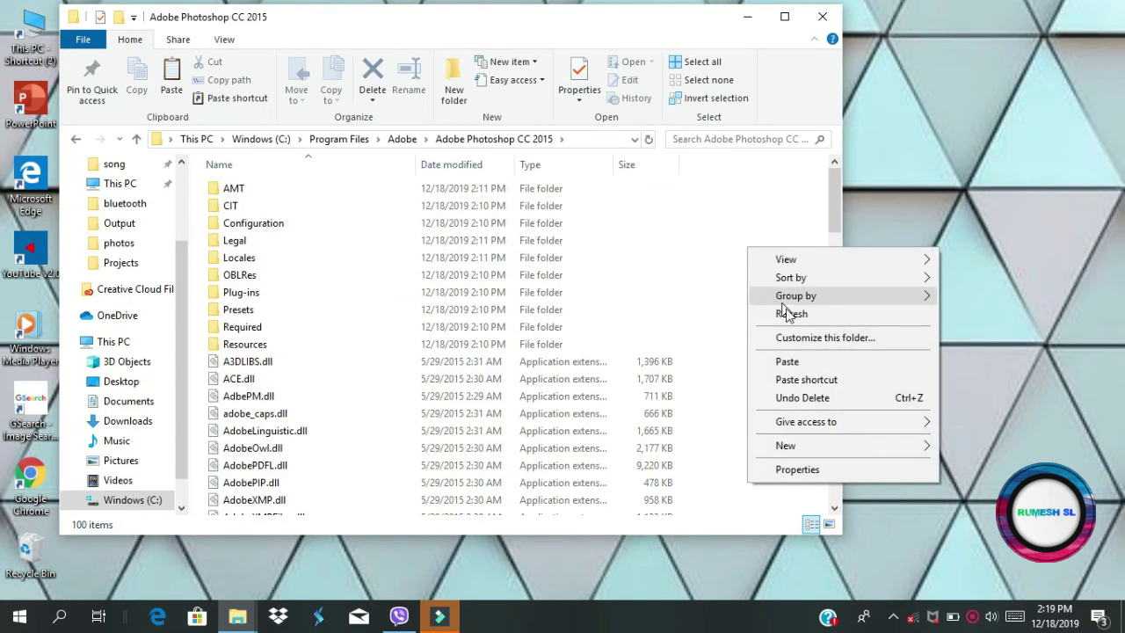
left_click(787, 361)
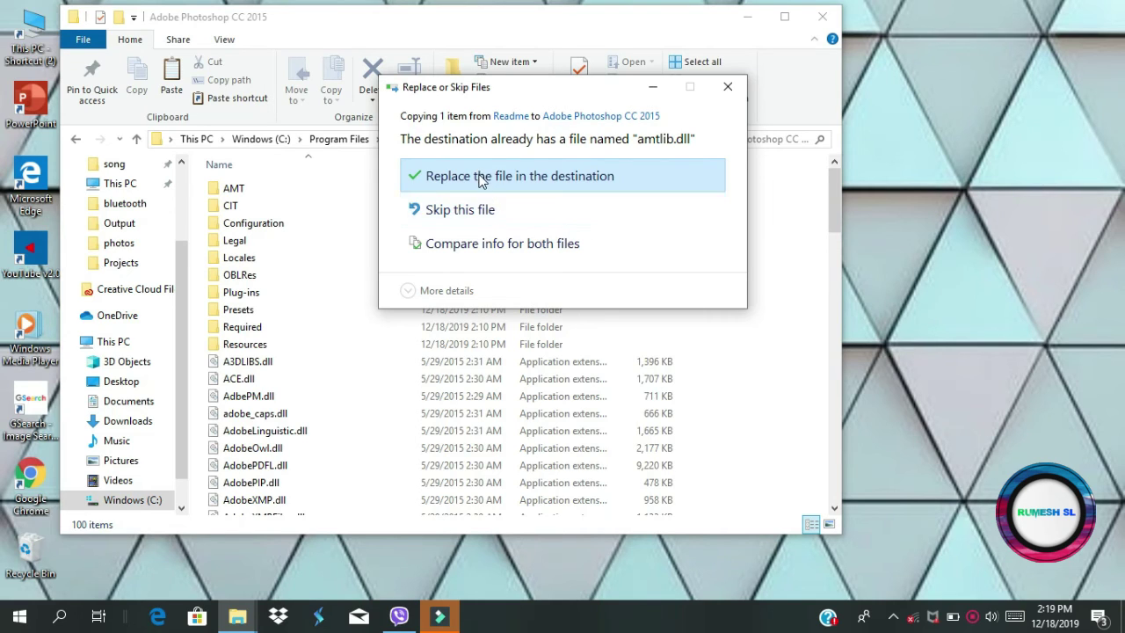
left_click(482, 178)
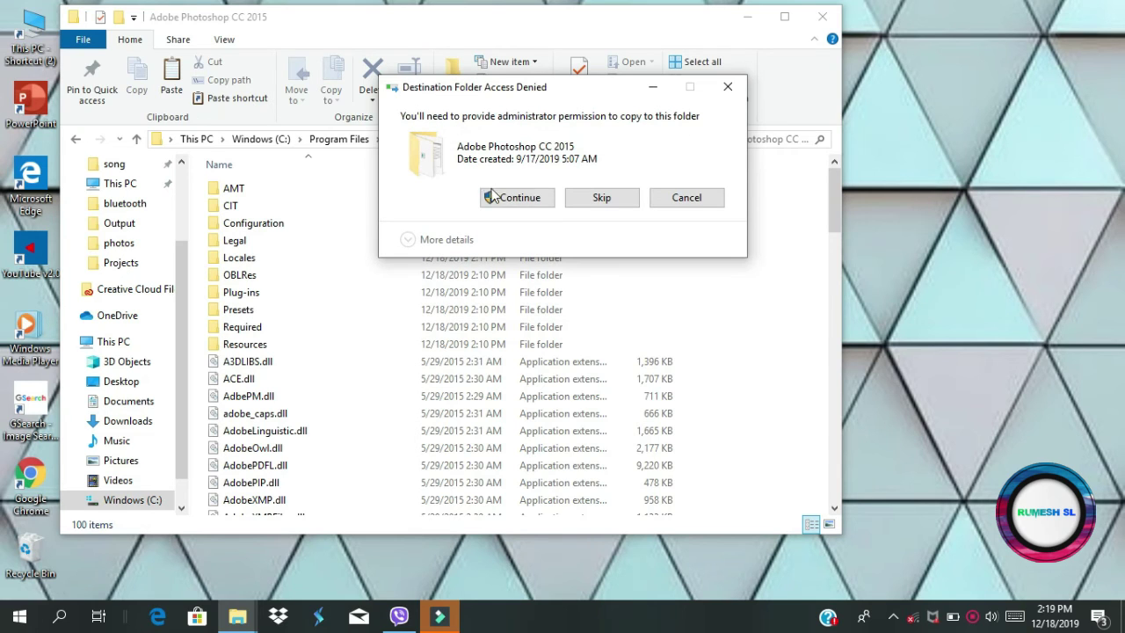
left_click(517, 198)
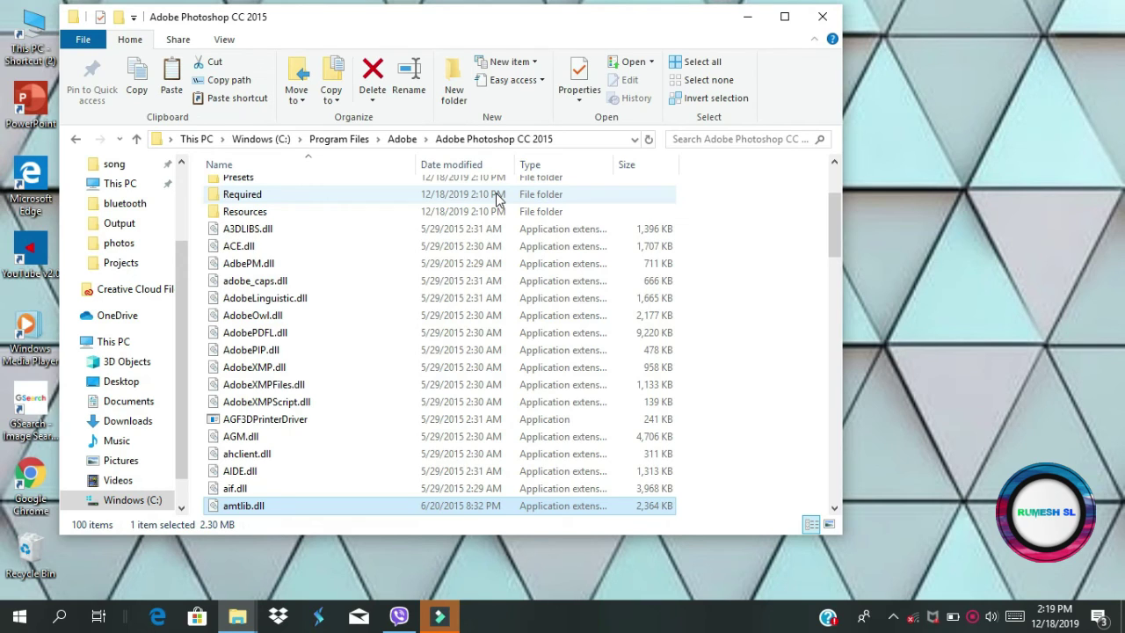
left_click(823, 17)
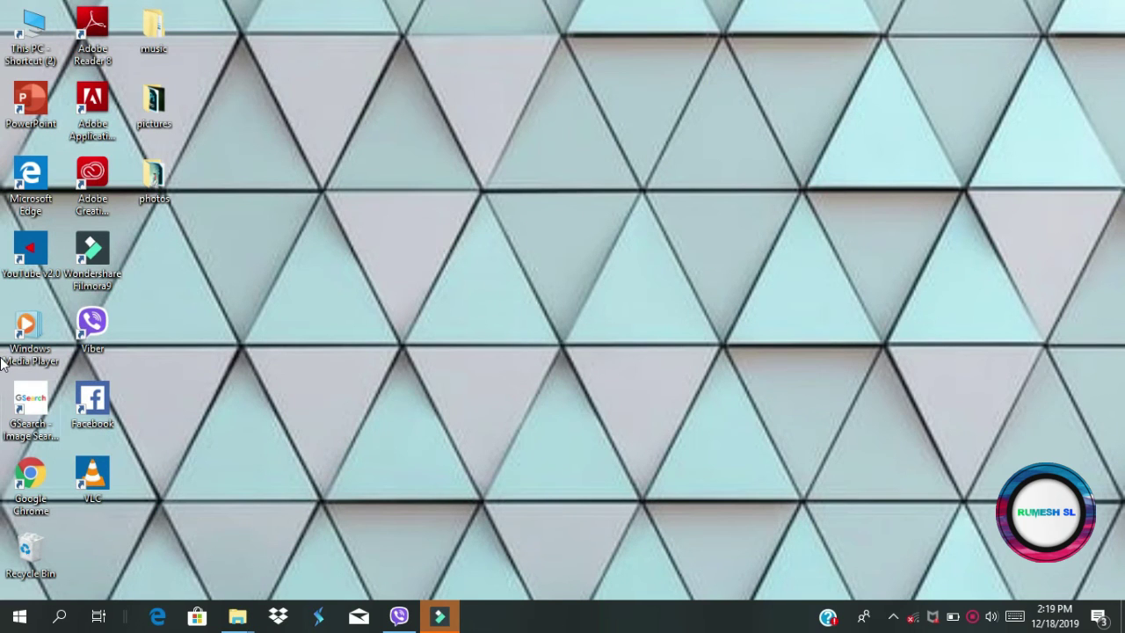
- Launch the newly installed Adobe Photoshop CC 2015 and bring up the additional options for its app entry
left_click(20, 622)
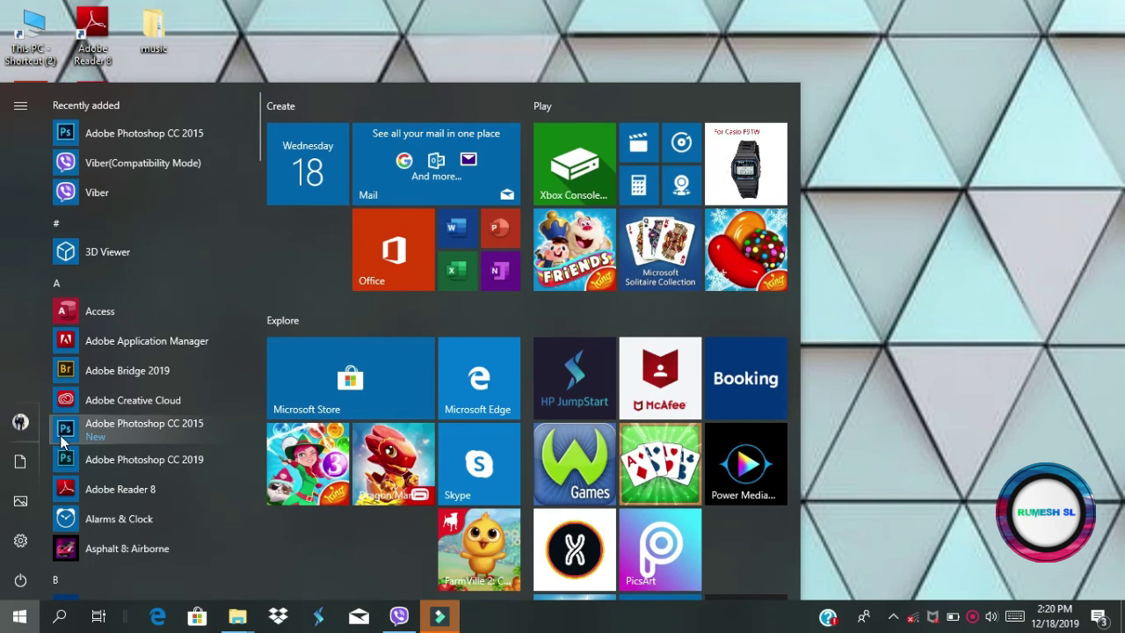
left_click(199, 132)
right_click(200, 133)
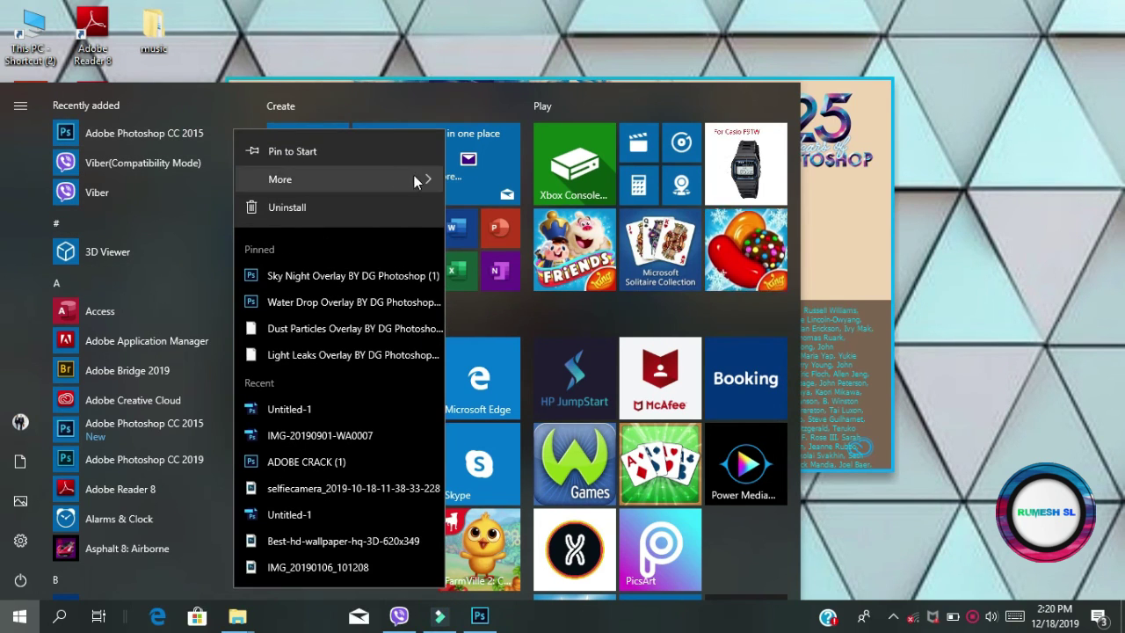
mouse_move(423, 181)
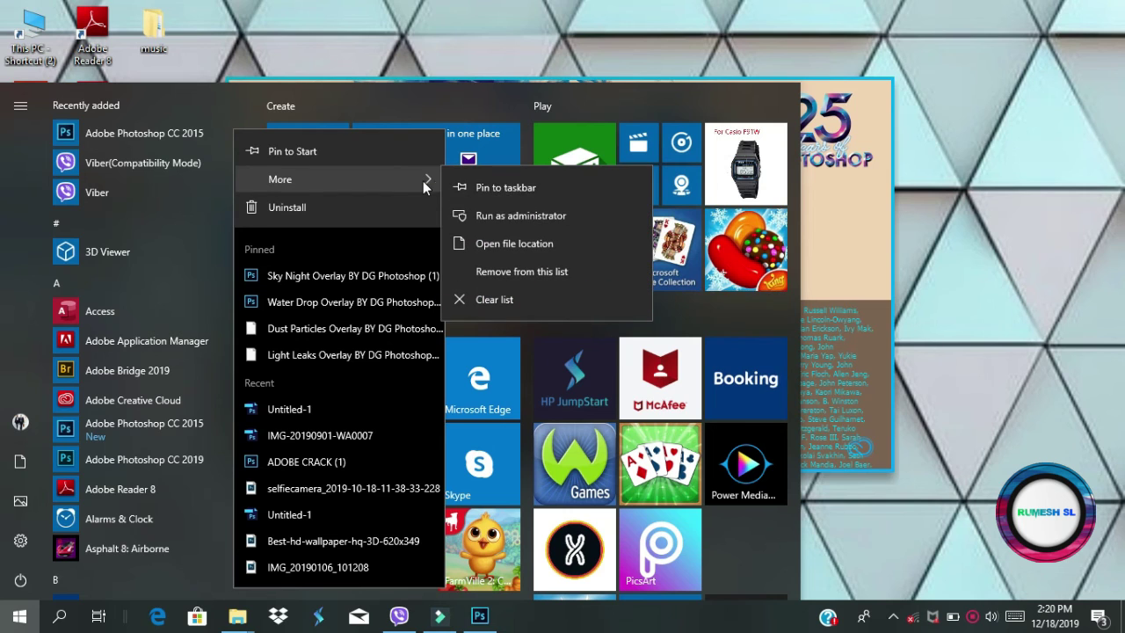
left_click(486, 208)
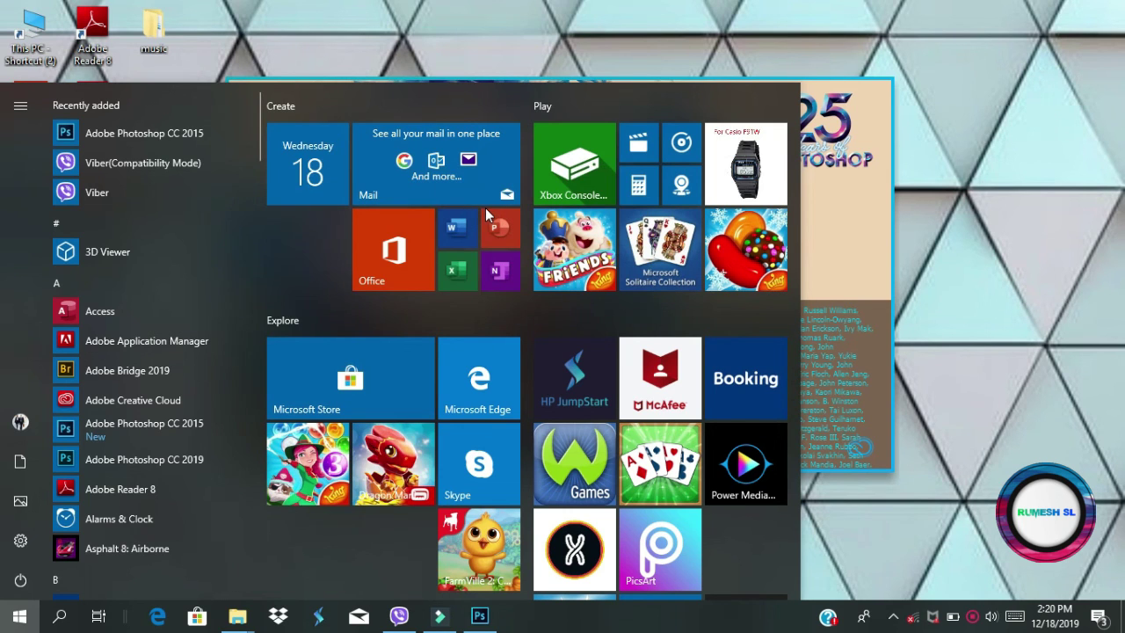